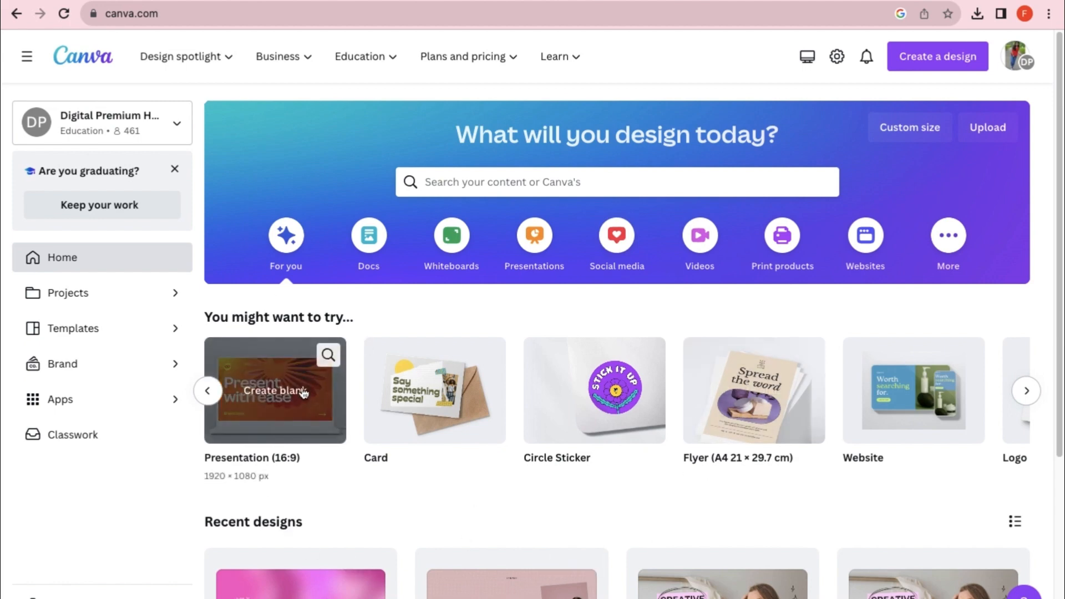
Create a blank 16:9 presentation from the home page's design suggestions.
{"action": "left_click", "coordinate": [210, 393]}
{"action": "left_click", "coordinate": [209, 393]}
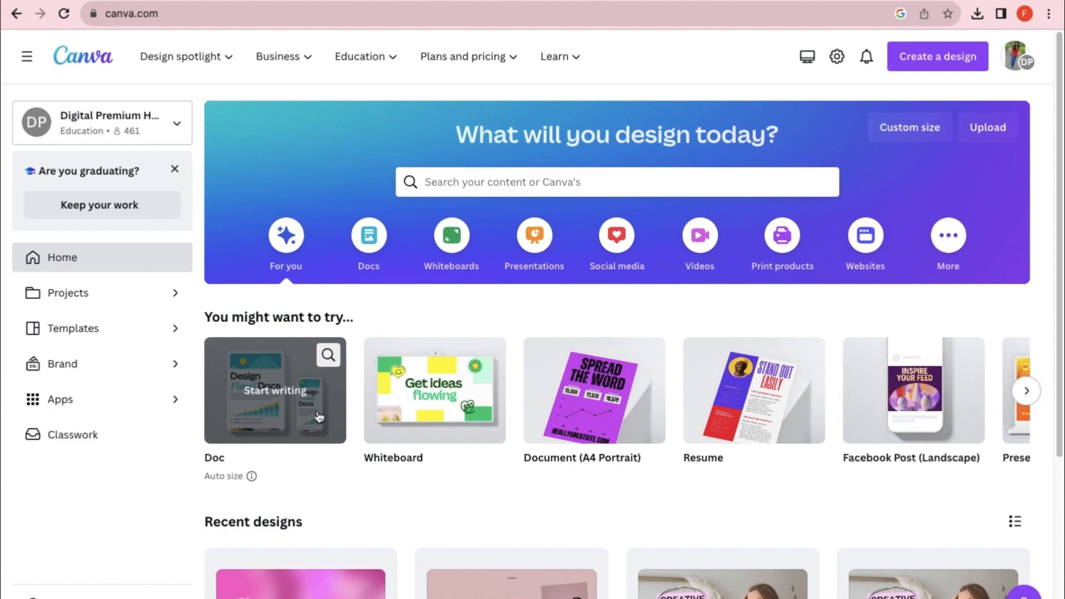
{"action": "left_click", "coordinate": [281, 396]}
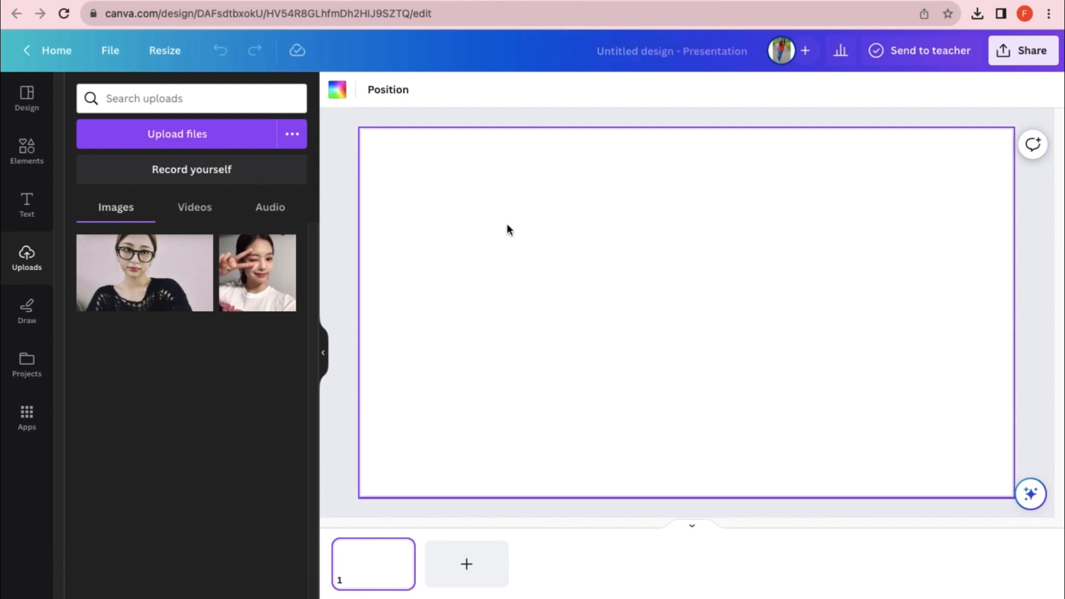
Add the two uploaded portraits to the page, with the glasses photo on the right half and the peace-sign photo on the left half.
{"action": "left_click", "coordinate": [176, 271]}
{"action": "left_click_drag", "start_coordinate": [697, 263], "coordinate": [777, 297]}
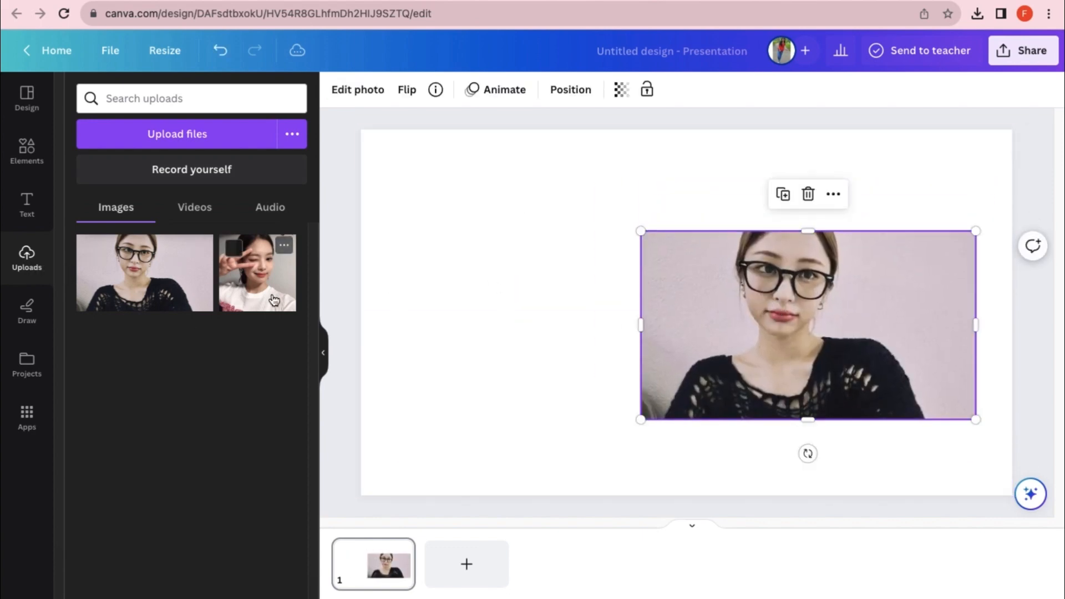
{"action": "left_click", "coordinate": [270, 277]}
{"action": "left_click_drag", "start_coordinate": [701, 335], "coordinate": [522, 347]}
{"action": "left_click_drag", "start_coordinate": [733, 348], "coordinate": [742, 336]}
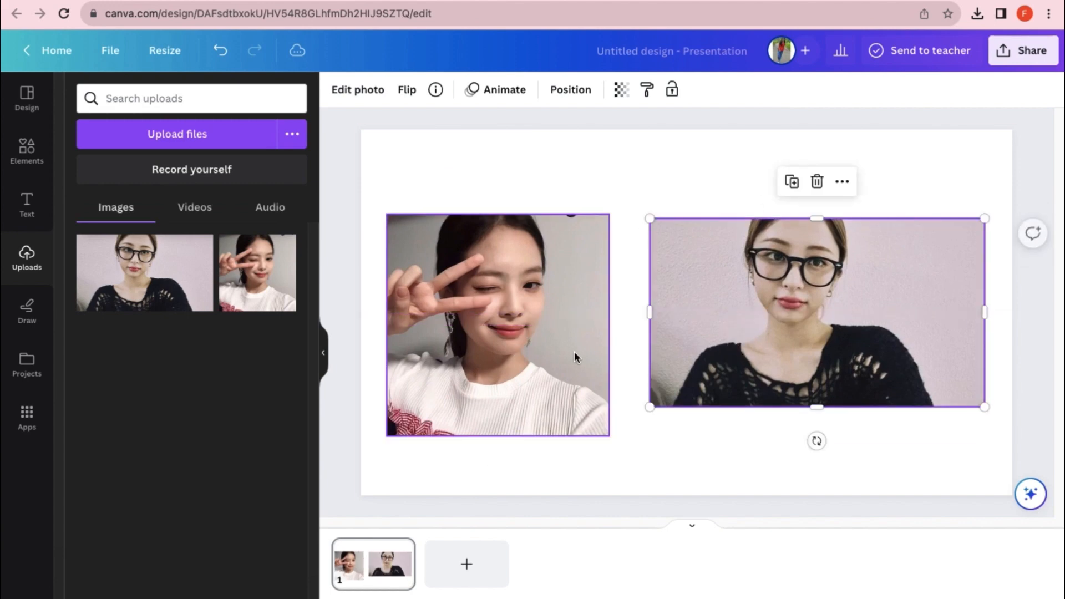
{"action": "left_click_drag", "start_coordinate": [573, 350], "coordinate": [581, 343]}
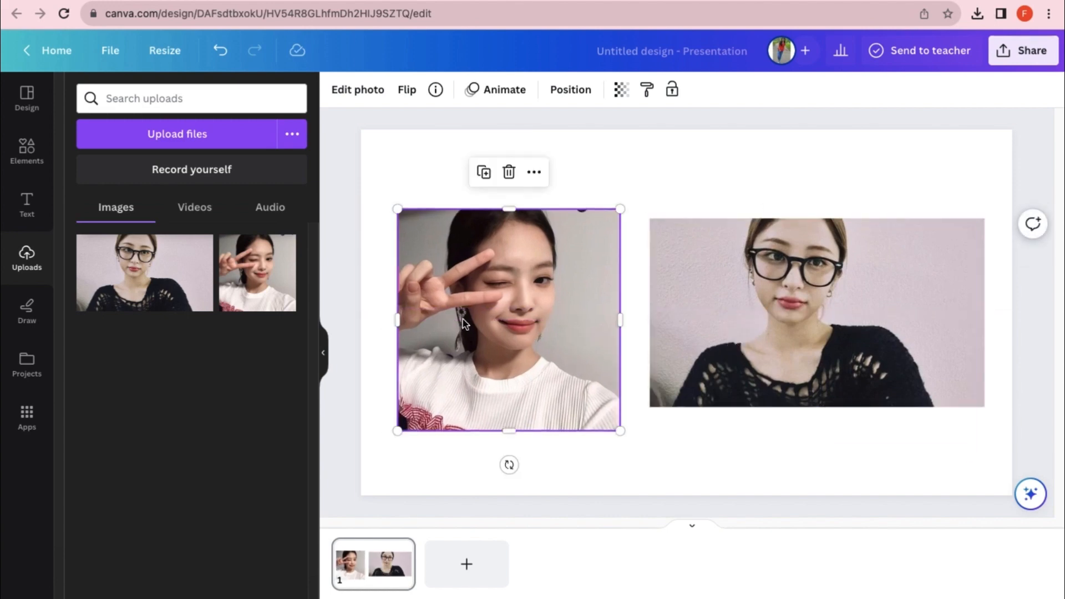
{"action": "left_click", "coordinate": [765, 155]}
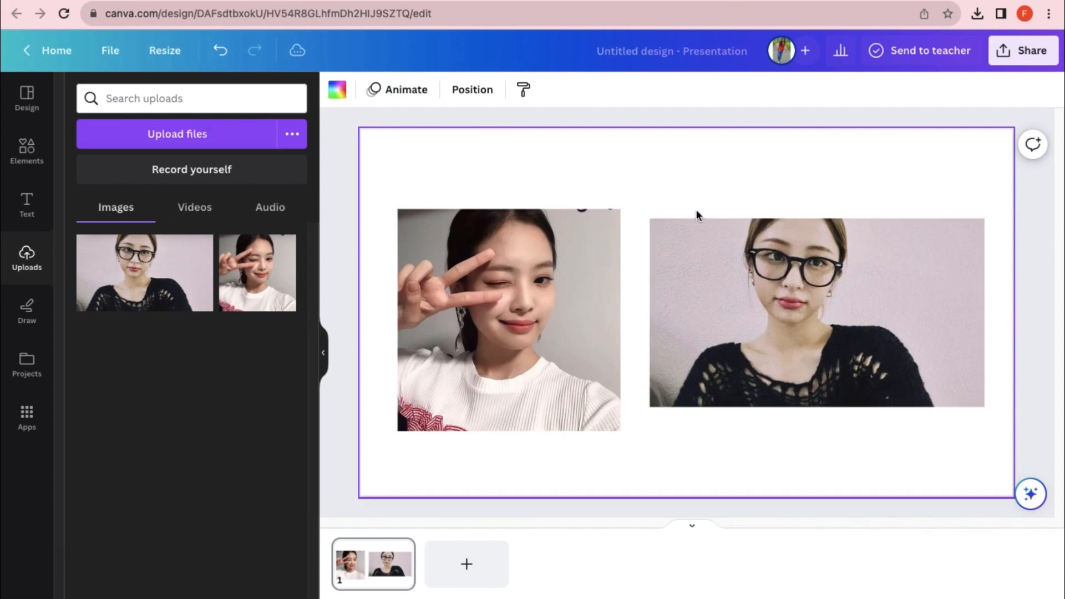
Remove the background of the glasses photo with BG Remover and shift the cutout slightly toward the page's right edge.
{"action": "left_click", "coordinate": [887, 311]}
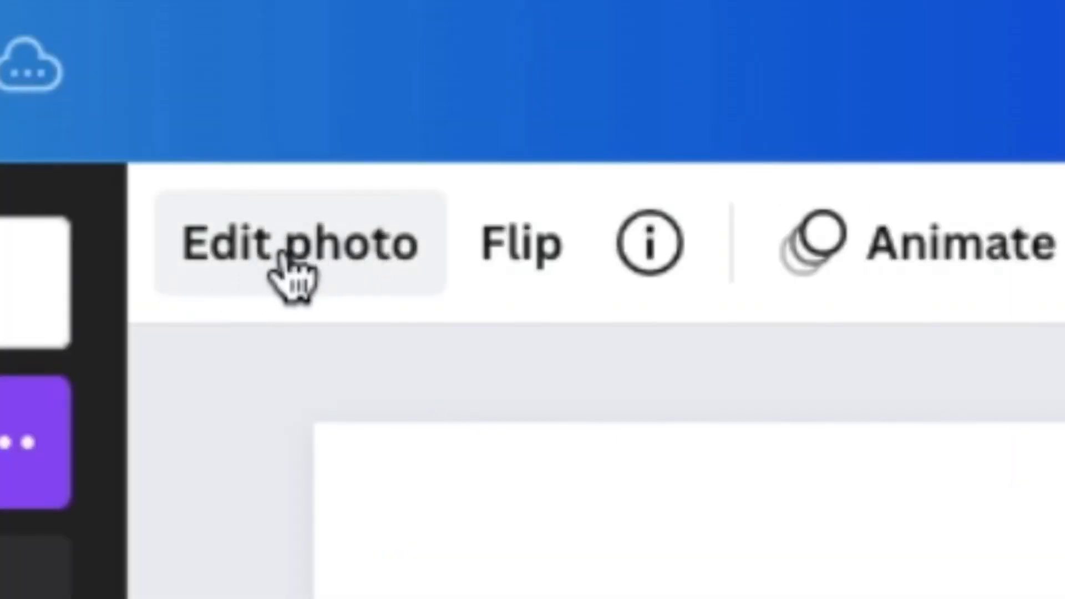
{"action": "left_click", "coordinate": [283, 258]}
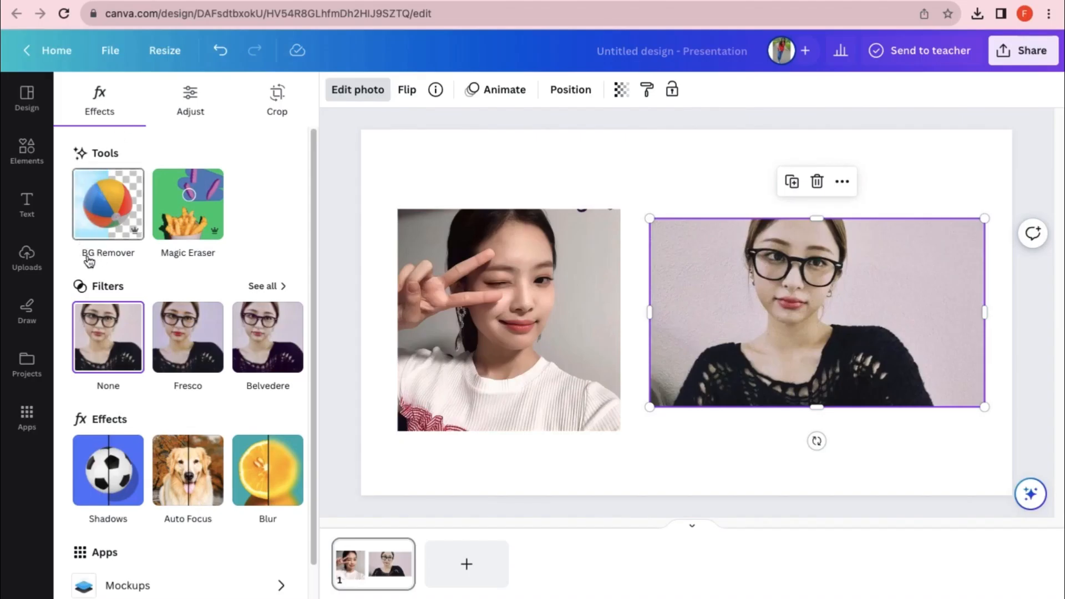
{"action": "left_click_drag", "start_coordinate": [77, 250], "coordinate": [132, 252]}
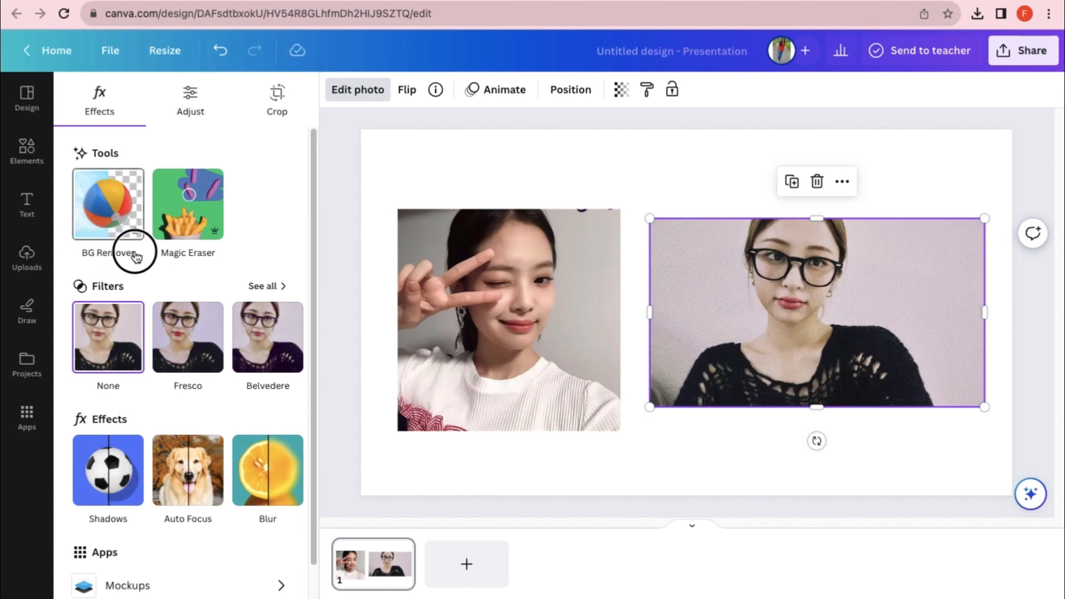
{"action": "left_click", "coordinate": [111, 213]}
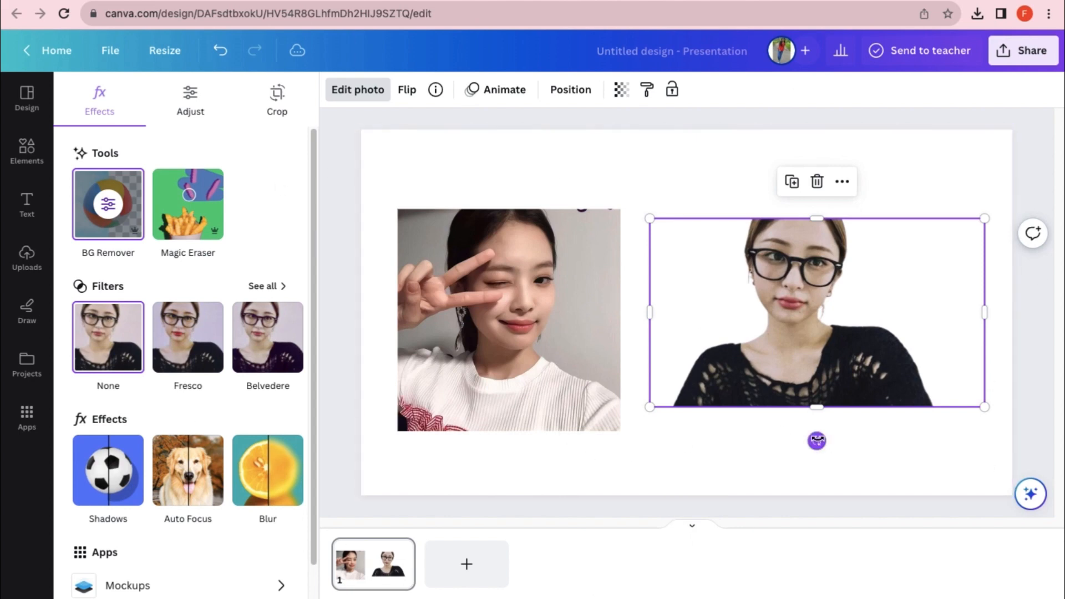
{"action": "left_click", "coordinate": [828, 448]}
{"action": "mouse_move", "coordinate": [753, 341]}
{"action": "left_mouse_down"}
{"action": "mouse_move", "coordinate": [764, 342]}
{"action": "mouse_move", "coordinate": [796, 288]}
{"action": "mouse_move", "coordinate": [879, 259]}
{"action": "mouse_move", "coordinate": [839, 270]}
{"action": "mouse_move", "coordinate": [774, 345]}
{"action": "left_mouse_up"}
Remove the background of the peace-sign photo with BG Remover.
{"action": "left_click", "coordinate": [541, 294]}
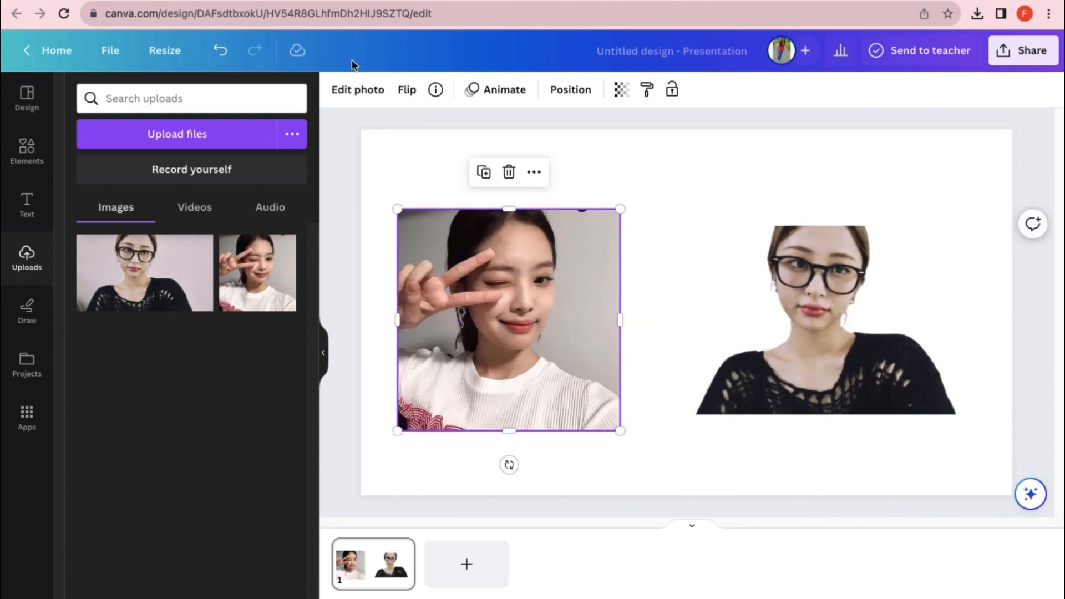
{"action": "left_click", "coordinate": [353, 99]}
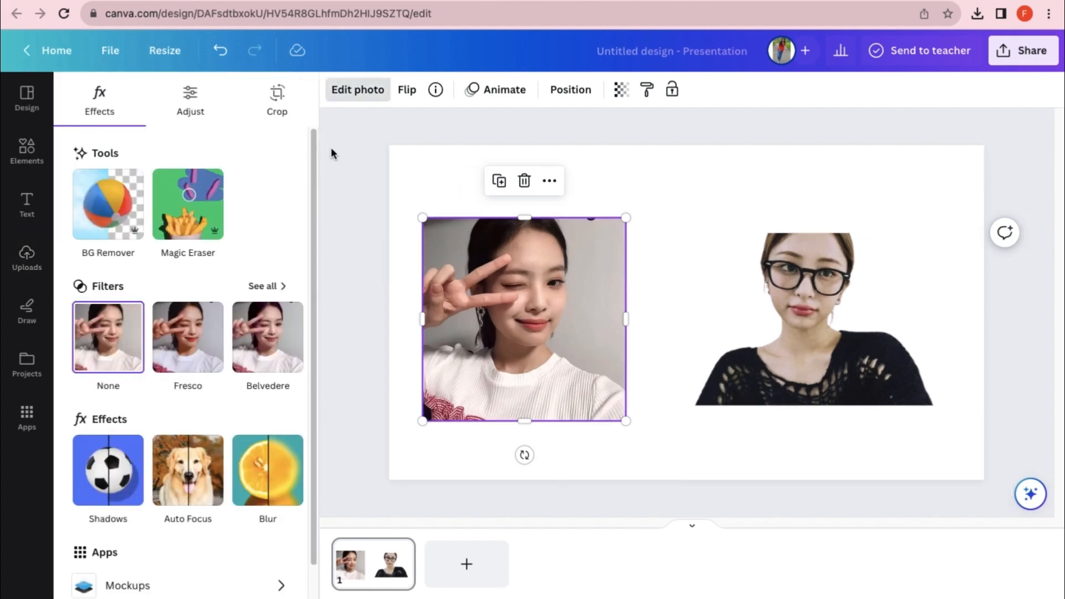
{"action": "left_click", "coordinate": [116, 220]}
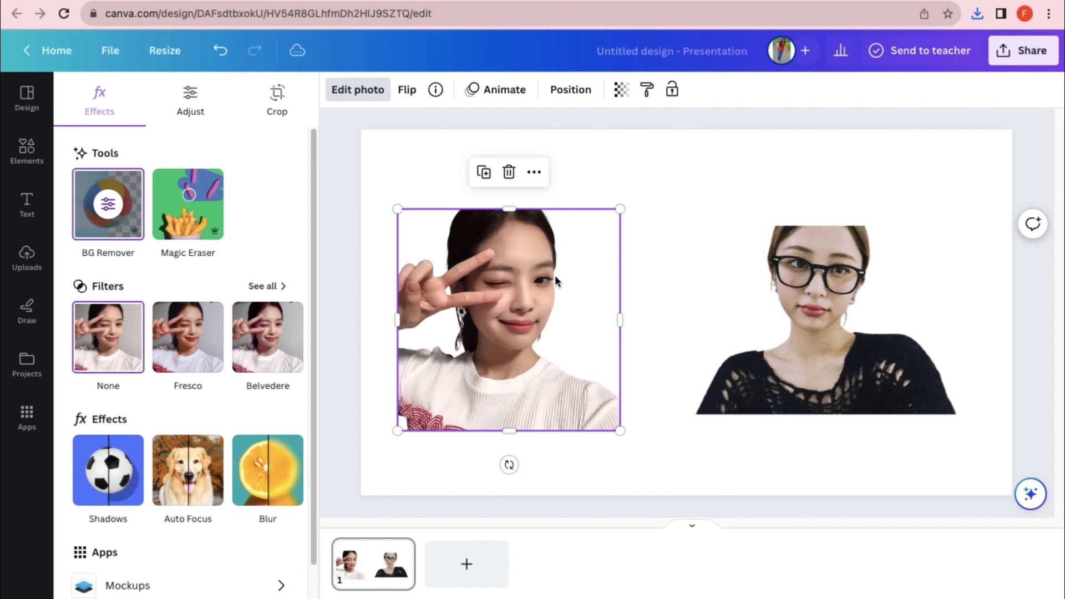
{"action": "left_click", "coordinate": [656, 264]}
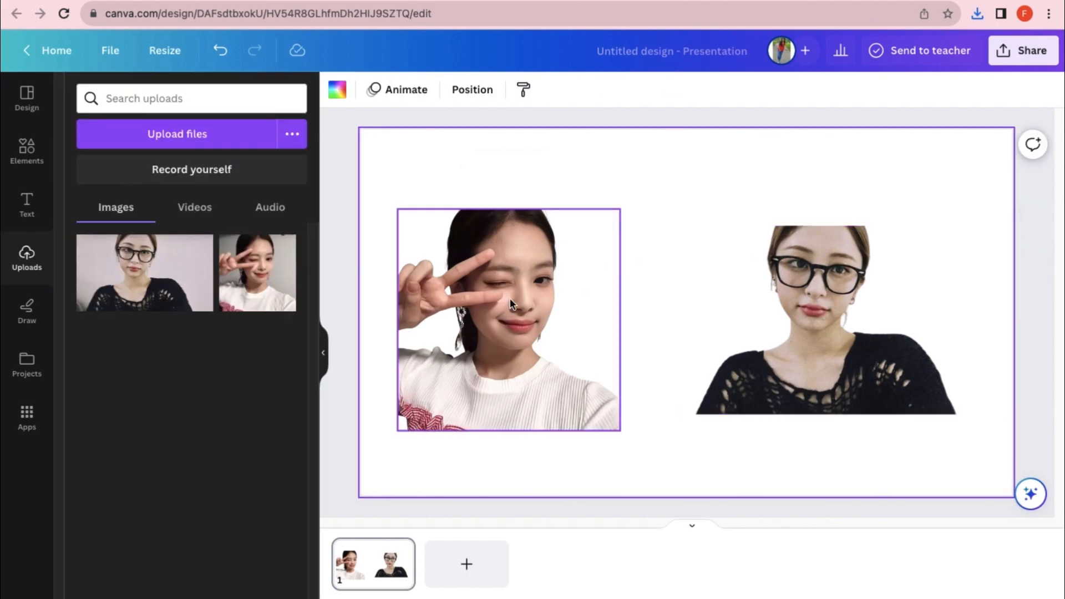
Move both cutouts up and to the right so they stand side by side, leaving the page's left part free.
{"action": "left_click_drag", "start_coordinate": [510, 298], "coordinate": [614, 230]}
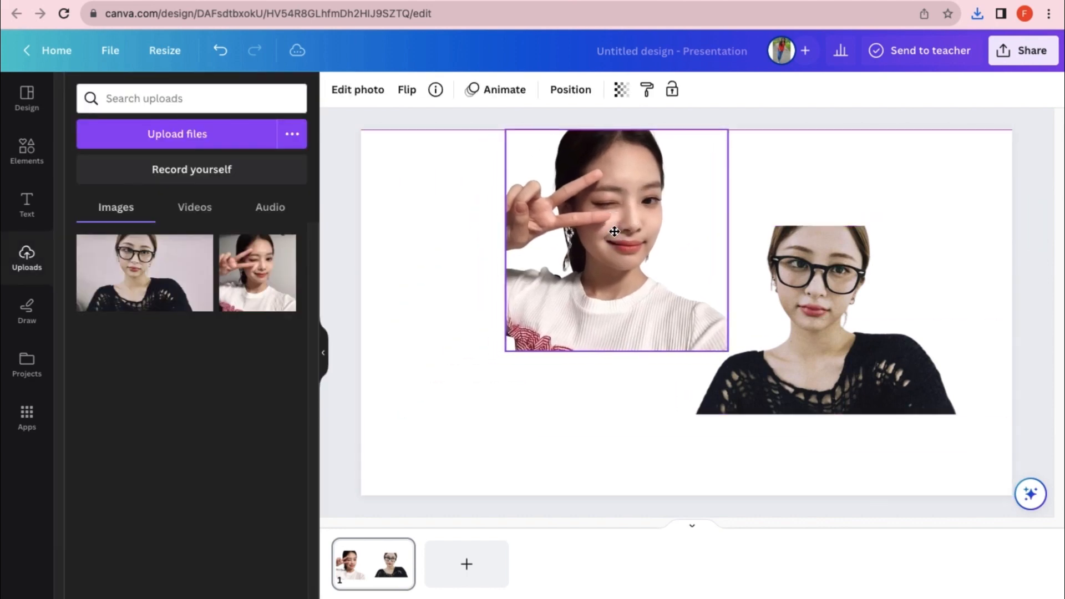
{"action": "left_click_drag", "start_coordinate": [850, 289], "coordinate": [901, 243]}
{"action": "left_click_drag", "start_coordinate": [620, 239], "coordinate": [660, 239]}
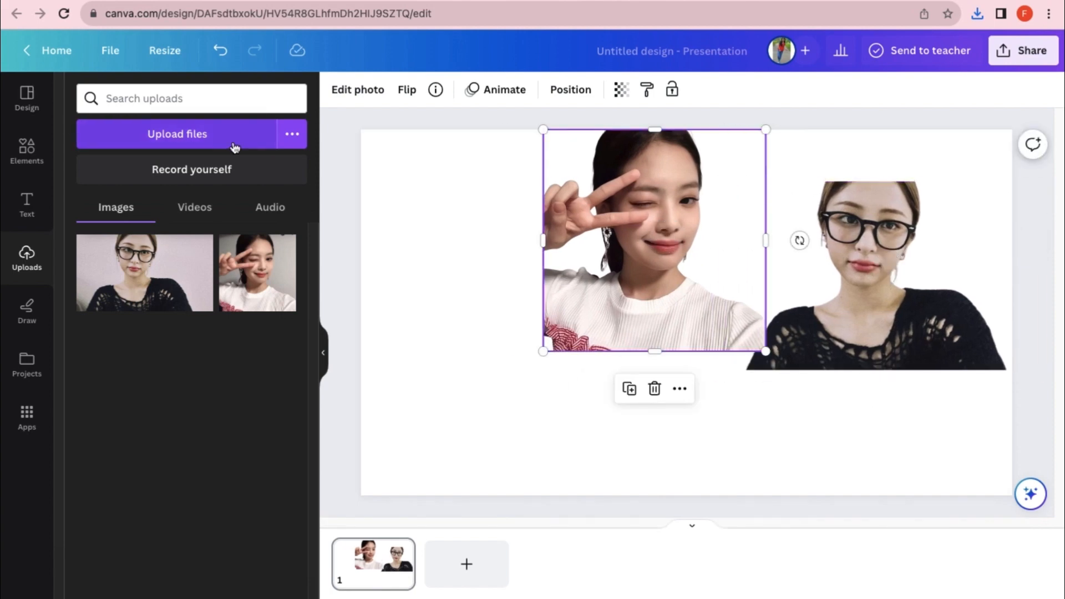
Add the photo of the woman in the white cap at the page's left side and remove its background.
{"action": "left_click", "coordinate": [400, 220]}
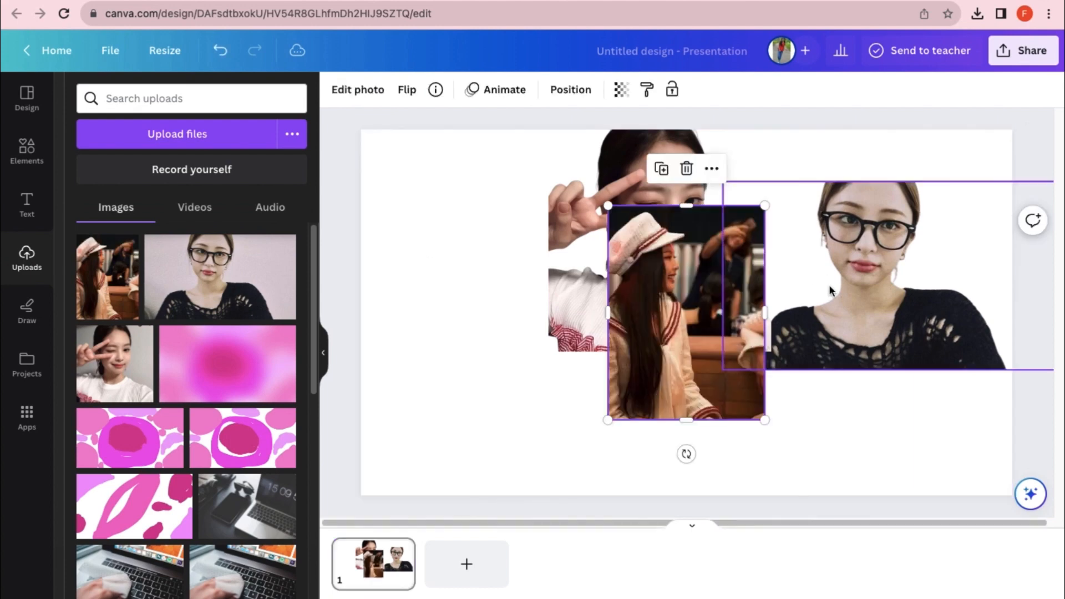
{"action": "left_click_drag", "start_coordinate": [684, 312], "coordinate": [452, 322]}
{"action": "left_click", "coordinate": [358, 89]}
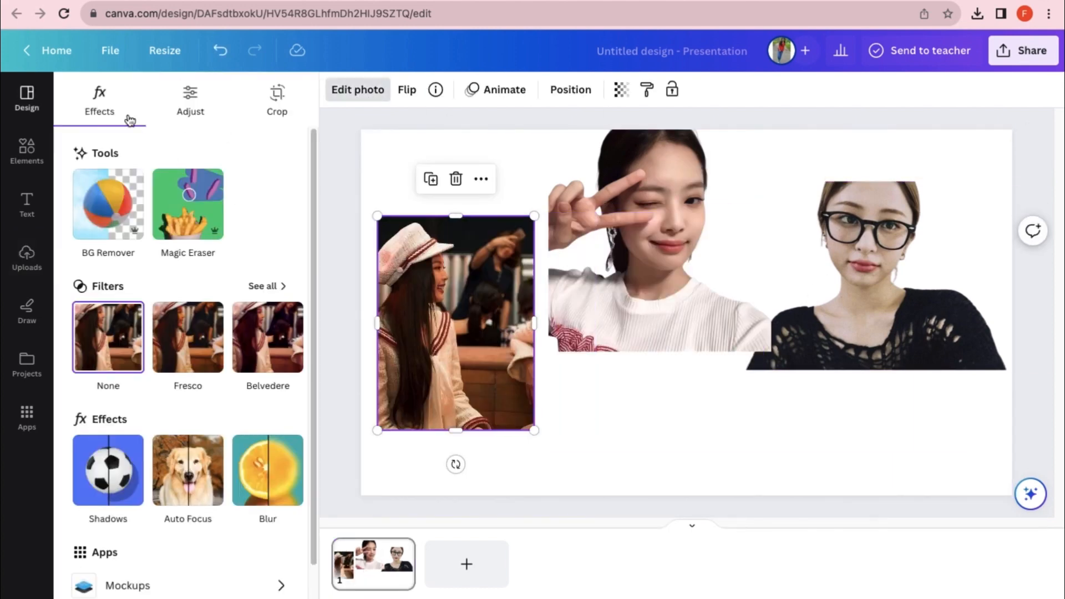
{"action": "left_click", "coordinate": [108, 210]}
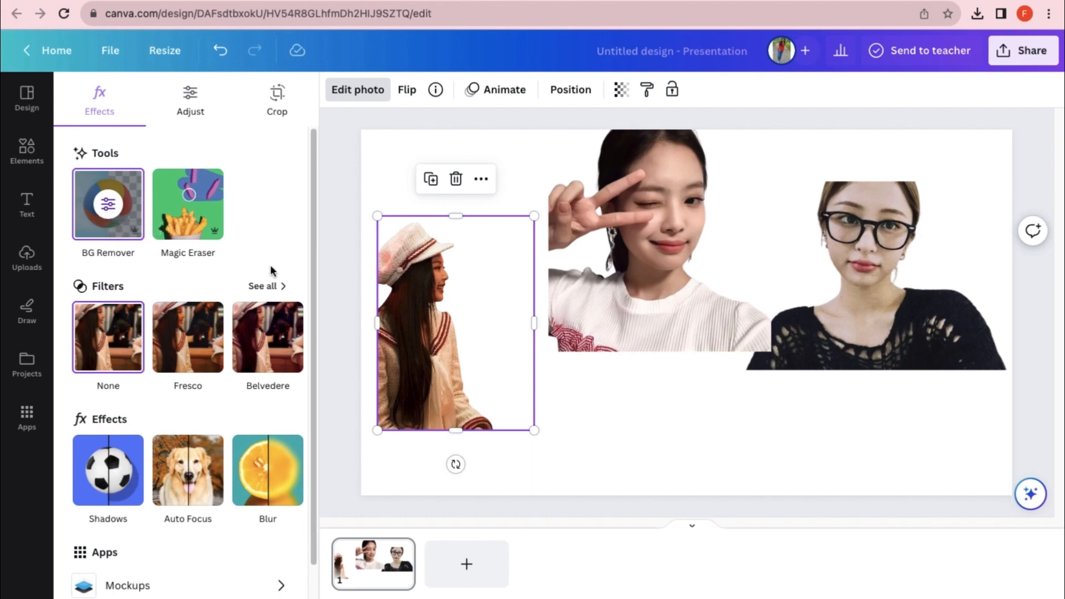
{"action": "left_click_drag", "start_coordinate": [464, 326], "coordinate": [464, 341]}
Try the background remover's Restore brush at size 28 and Erase brush at size 35 on the cap photo, and leave the tool.
{"action": "left_click", "coordinate": [105, 208]}
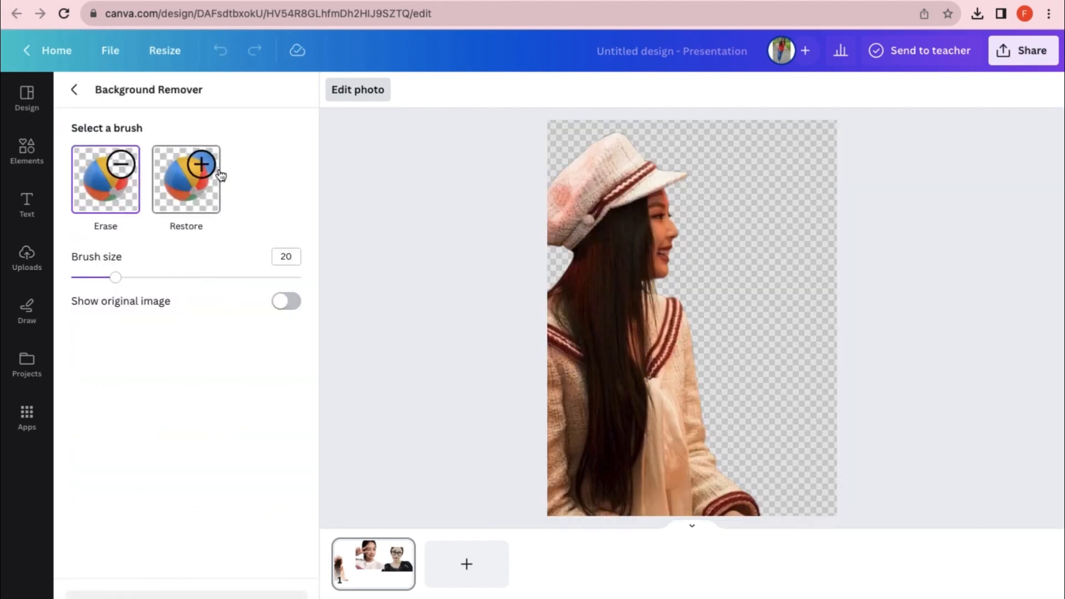
{"action": "mouse_move", "coordinate": [115, 276]}
{"action": "left_mouse_down"}
{"action": "mouse_move", "coordinate": [95, 277]}
{"action": "mouse_move", "coordinate": [133, 277]}
{"action": "left_mouse_up"}
{"action": "left_click", "coordinate": [186, 179]}
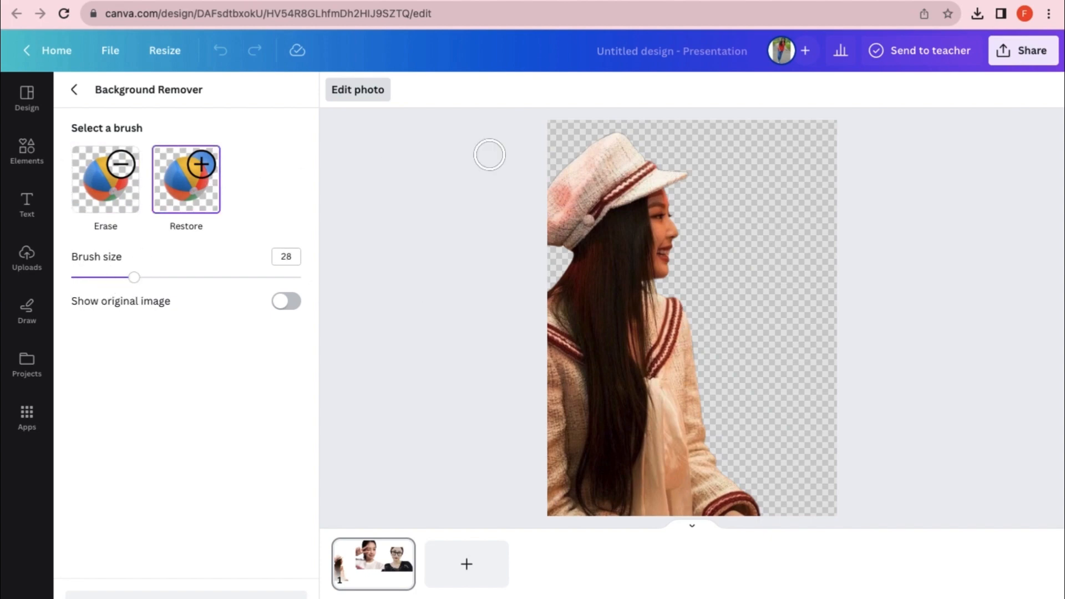
{"action": "mouse_move", "coordinate": [762, 186]}
{"action": "left_mouse_down"}
{"action": "mouse_move", "coordinate": [787, 283]}
{"action": "mouse_move", "coordinate": [769, 171]}
{"action": "mouse_move", "coordinate": [784, 170]}
{"action": "mouse_move", "coordinate": [762, 178]}
{"action": "mouse_move", "coordinate": [787, 289]}
{"action": "mouse_move", "coordinate": [806, 225]}
{"action": "mouse_move", "coordinate": [789, 189]}
{"action": "mouse_move", "coordinate": [787, 249]}
{"action": "left_mouse_up"}
{"action": "left_click", "coordinate": [106, 178]}
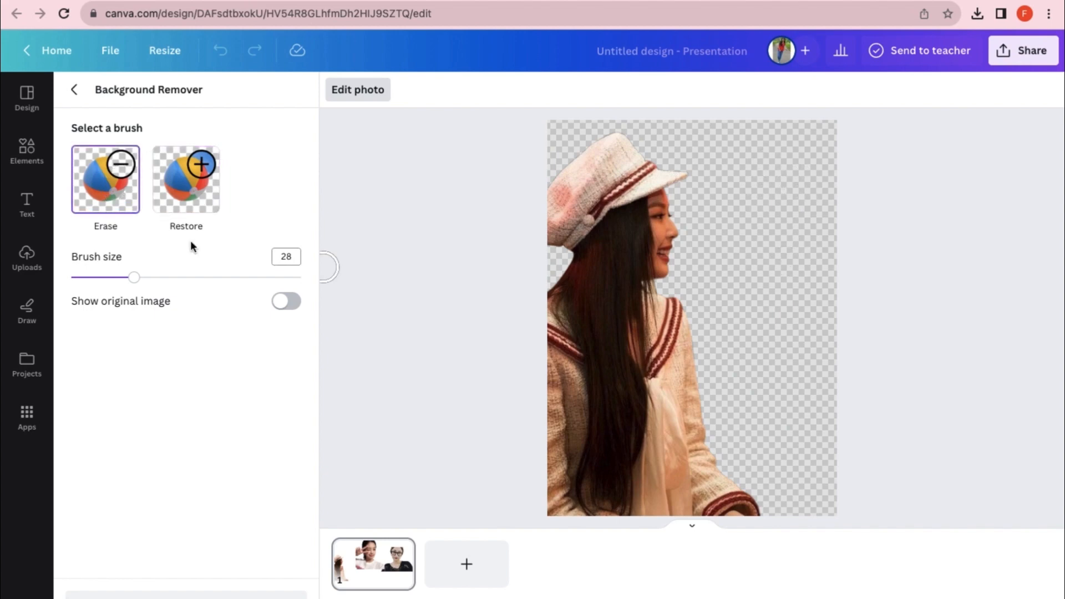
{"action": "mouse_move", "coordinate": [134, 276]}
{"action": "left_mouse_down"}
{"action": "mouse_move", "coordinate": [102, 277]}
{"action": "mouse_move", "coordinate": [150, 277]}
{"action": "left_mouse_up"}
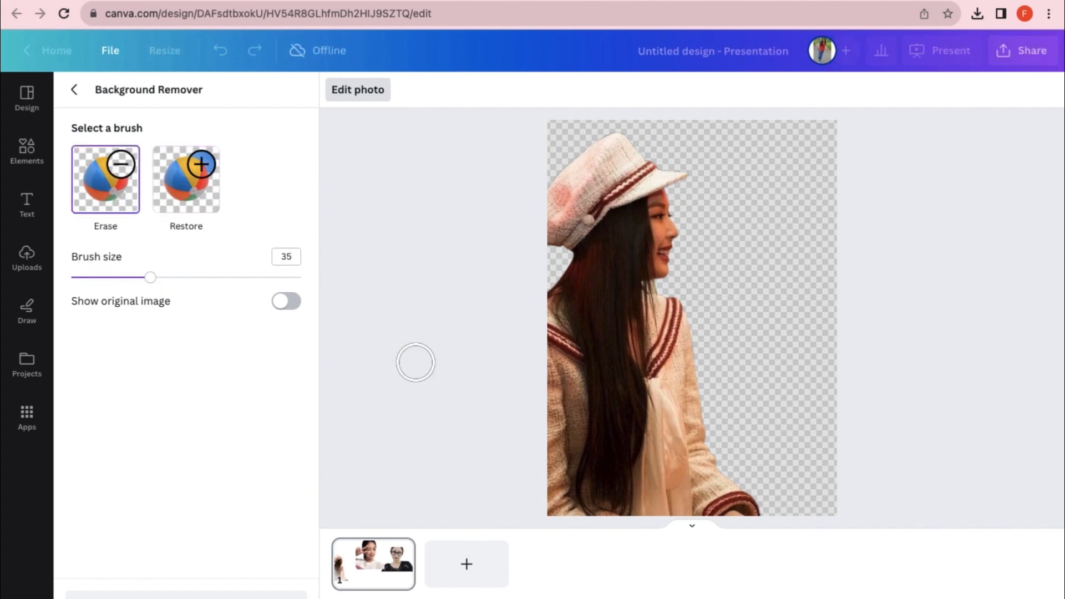
{"action": "left_click", "coordinate": [74, 89]}
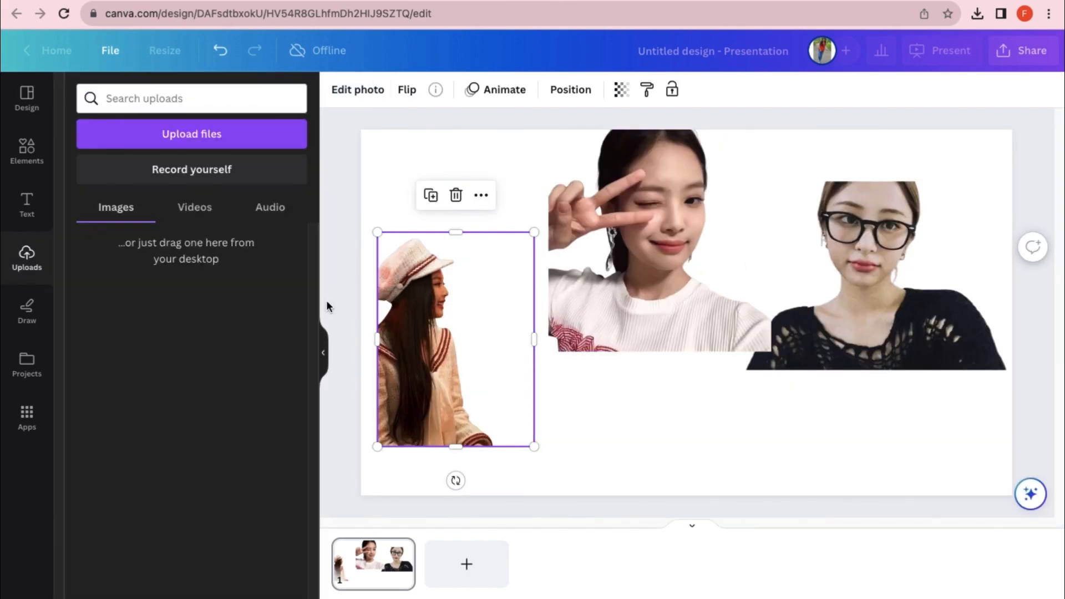
{"action": "left_click", "coordinate": [347, 260]}
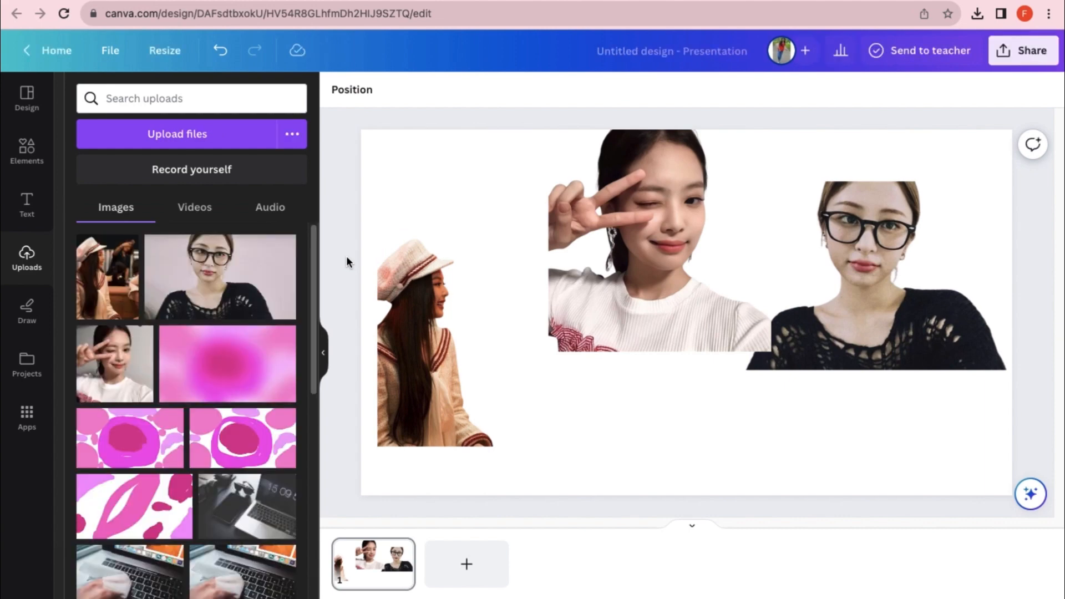
Enlarge the glasses cutout to the full page height and position it along the page's right side.
{"action": "left_click", "coordinate": [443, 432]}
{"action": "left_click_drag", "start_coordinate": [940, 361], "coordinate": [926, 473]}
{"action": "left_click_drag", "start_coordinate": [873, 418], "coordinate": [918, 416]}
{"action": "left_click_drag", "start_coordinate": [770, 312], "coordinate": [643, 241]}
{"action": "left_click_drag", "start_coordinate": [922, 329], "coordinate": [920, 294]}
{"action": "left_click_drag", "start_coordinate": [639, 452], "coordinate": [484, 538]}
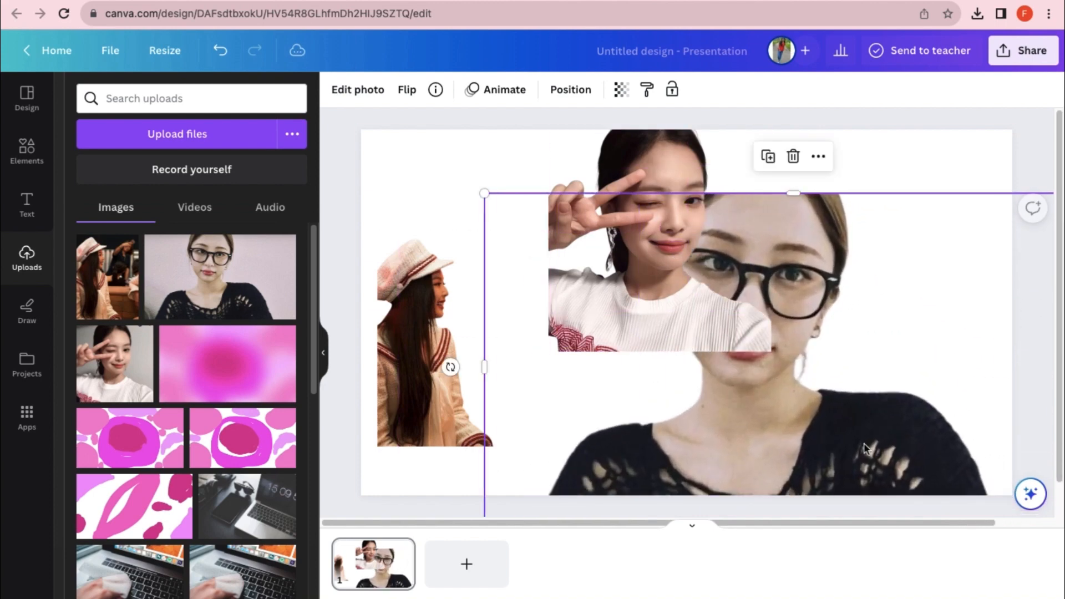
{"action": "left_click_drag", "start_coordinate": [810, 452], "coordinate": [906, 385]}
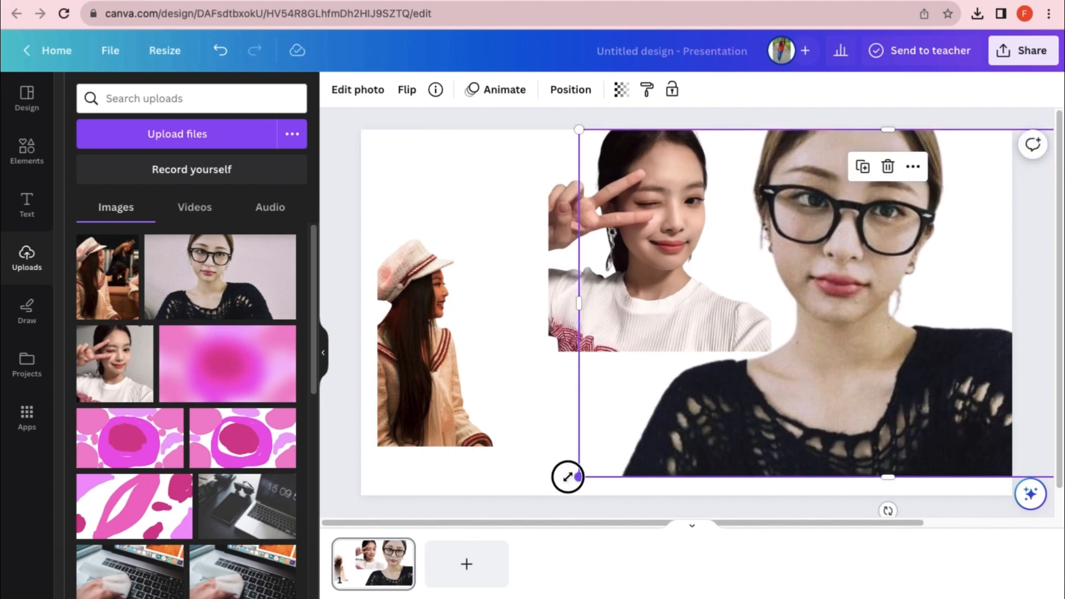
{"action": "left_click_drag", "start_coordinate": [577, 476], "coordinate": [544, 483]}
Enlarge the peace-sign cutout at the page's bottom centre, and scale the cap cutout from the lower-left corner to nearly full page height.
{"action": "left_click", "coordinate": [638, 350]}
{"action": "left_click_drag", "start_coordinate": [637, 350], "coordinate": [631, 492]}
{"action": "left_click_drag", "start_coordinate": [763, 290], "coordinate": [798, 250]}
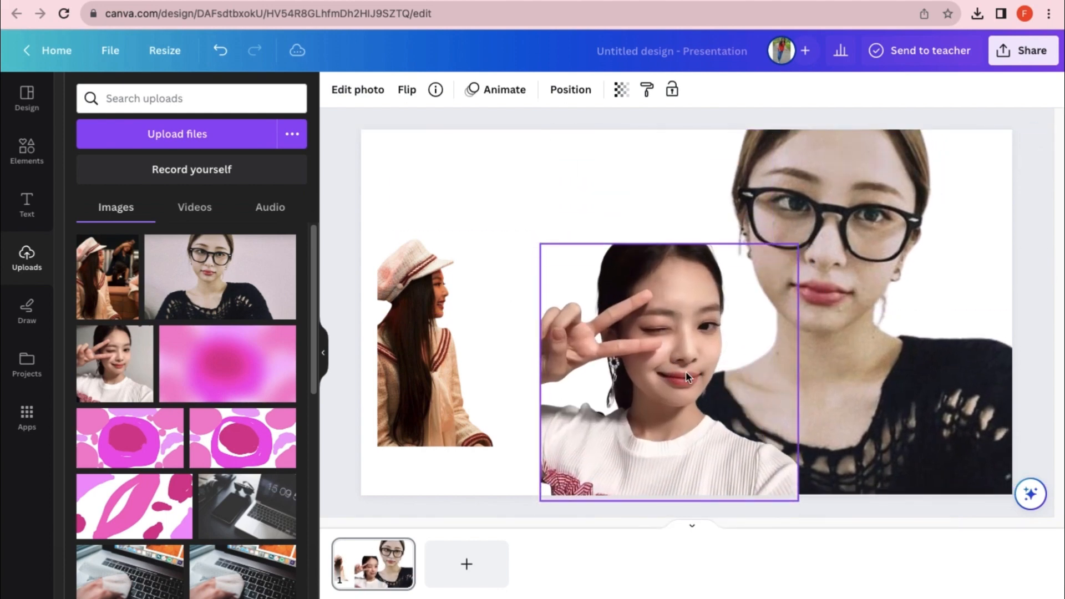
{"action": "left_click_drag", "start_coordinate": [430, 363], "coordinate": [417, 399]}
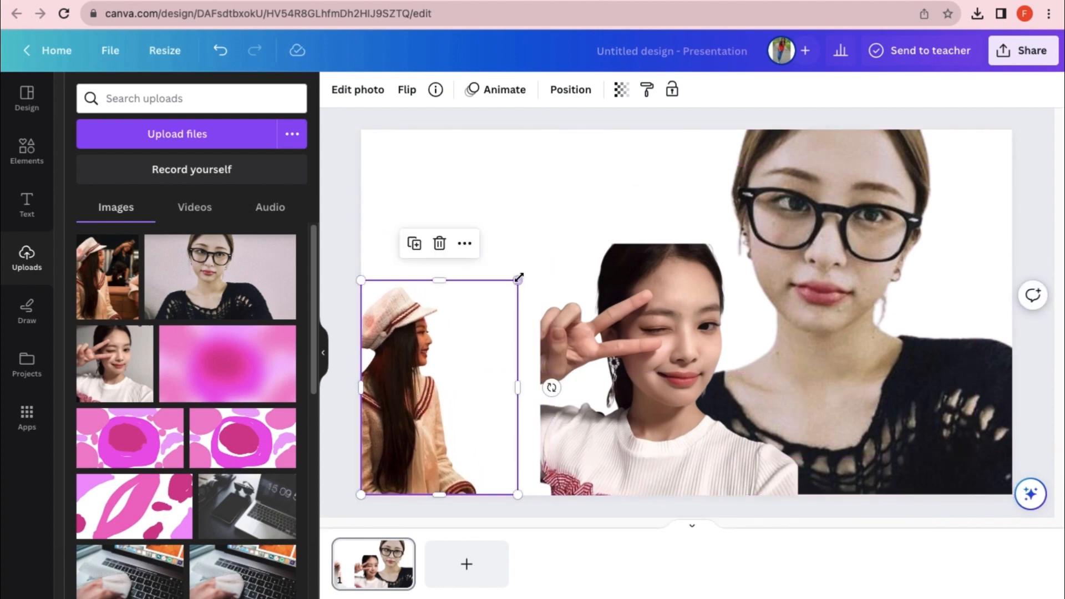
{"action": "left_click_drag", "start_coordinate": [518, 281], "coordinate": [626, 134]}
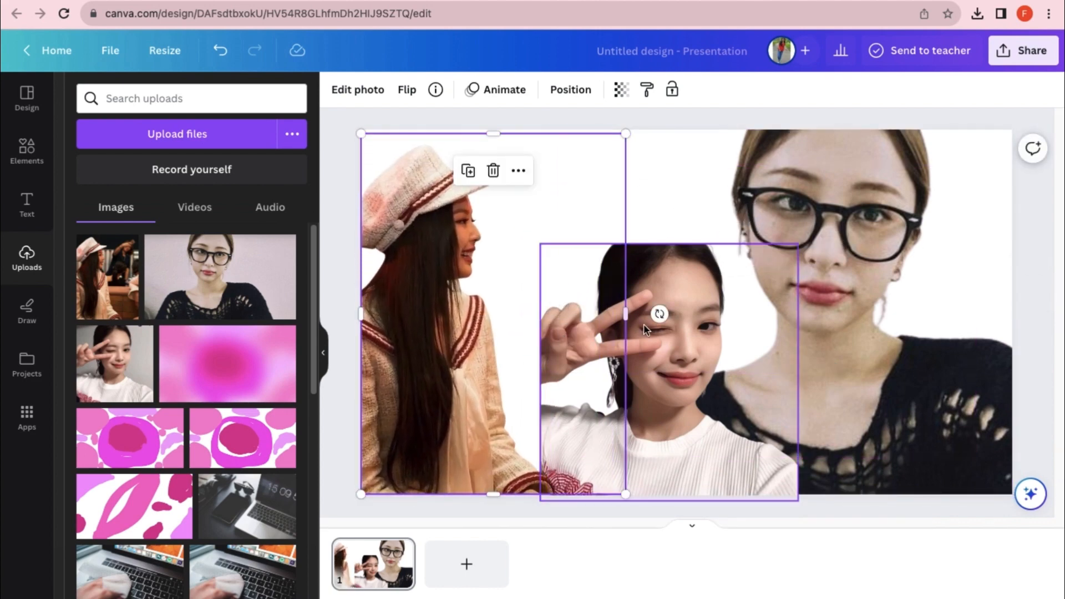
Enlarge the peace-sign cutout to about 919 × 916 and position it at the bottom centre between the other two cutouts.
{"action": "left_click", "coordinate": [575, 345]}
{"action": "left_click_drag", "start_coordinate": [536, 501], "coordinate": [452, 518]}
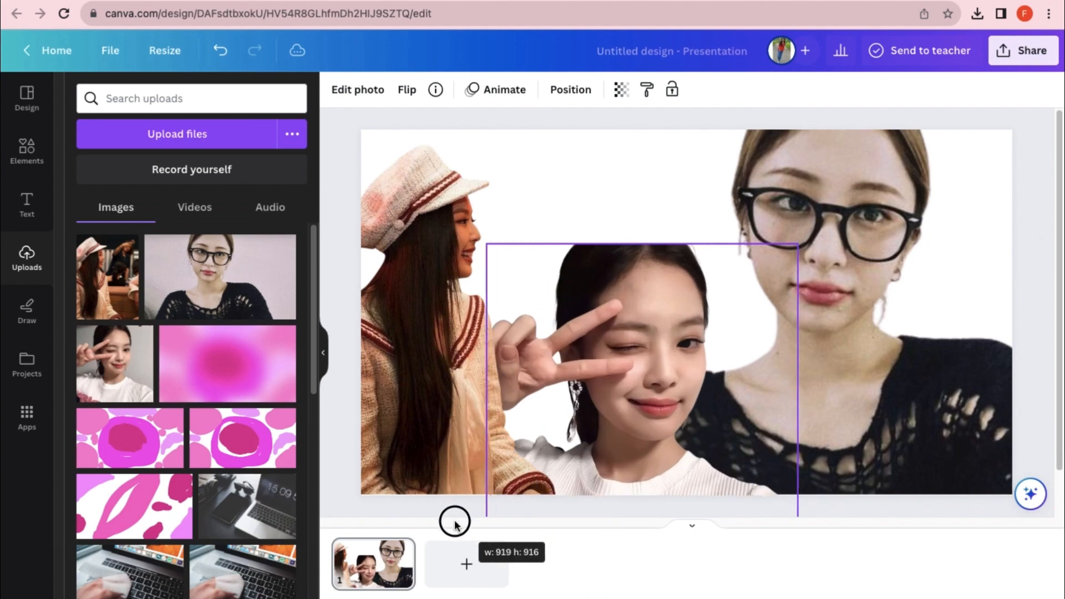
{"action": "left_click_drag", "start_coordinate": [637, 424], "coordinate": [644, 391]}
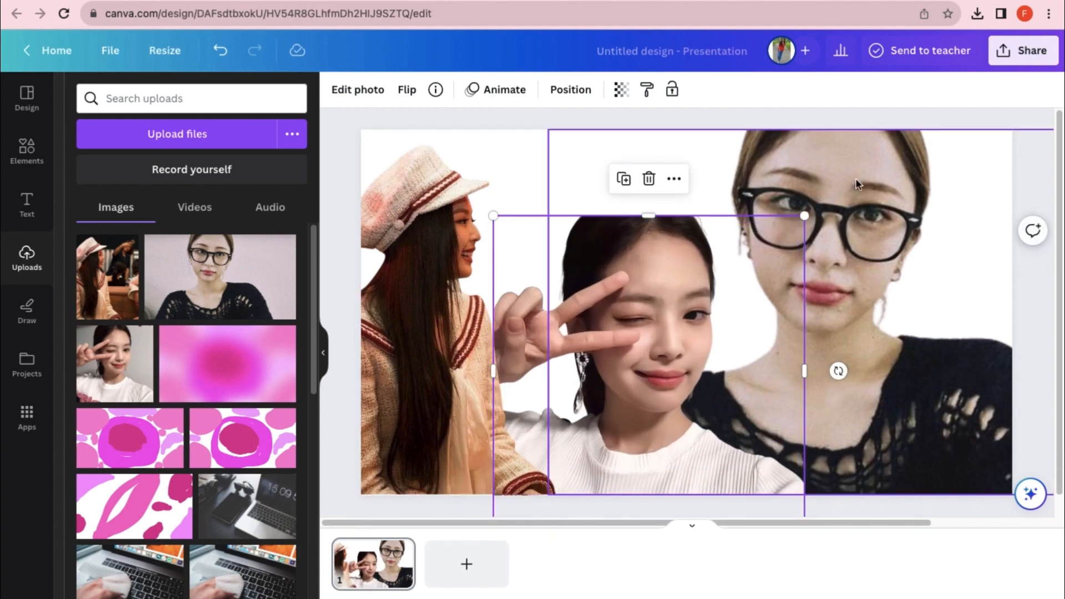
Try a solid orange page background and replace it with the pale yellow-to-pink gradient.
{"action": "left_click", "coordinate": [553, 129]}
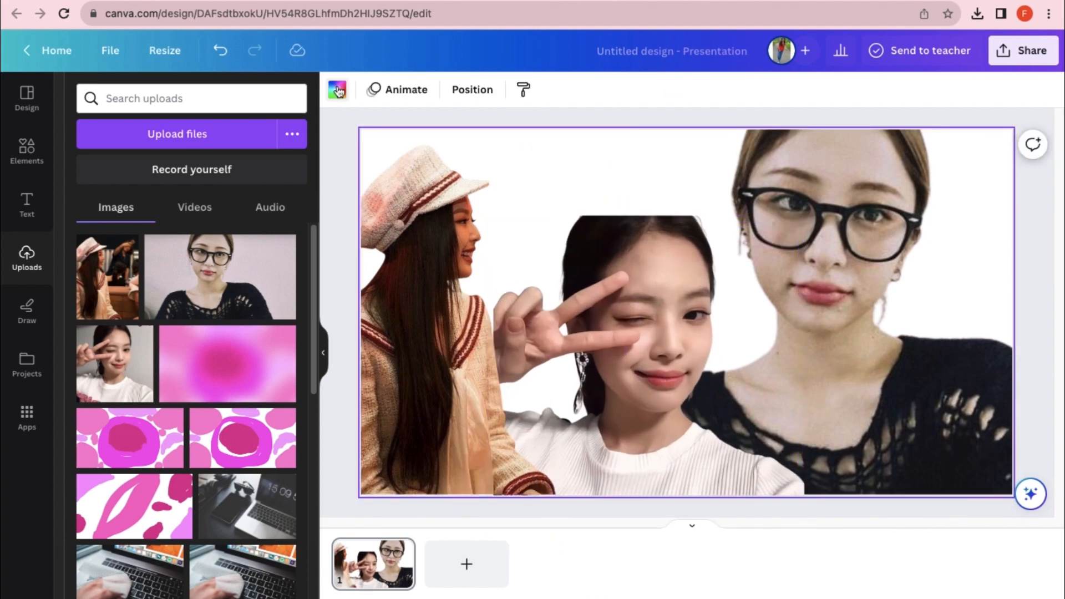
{"action": "left_click", "coordinate": [338, 89]}
{"action": "scroll", "coordinate": [214, 440], "scroll_direction": "down", "scroll_amount": 2}
{"action": "left_click", "coordinate": [247, 521]}
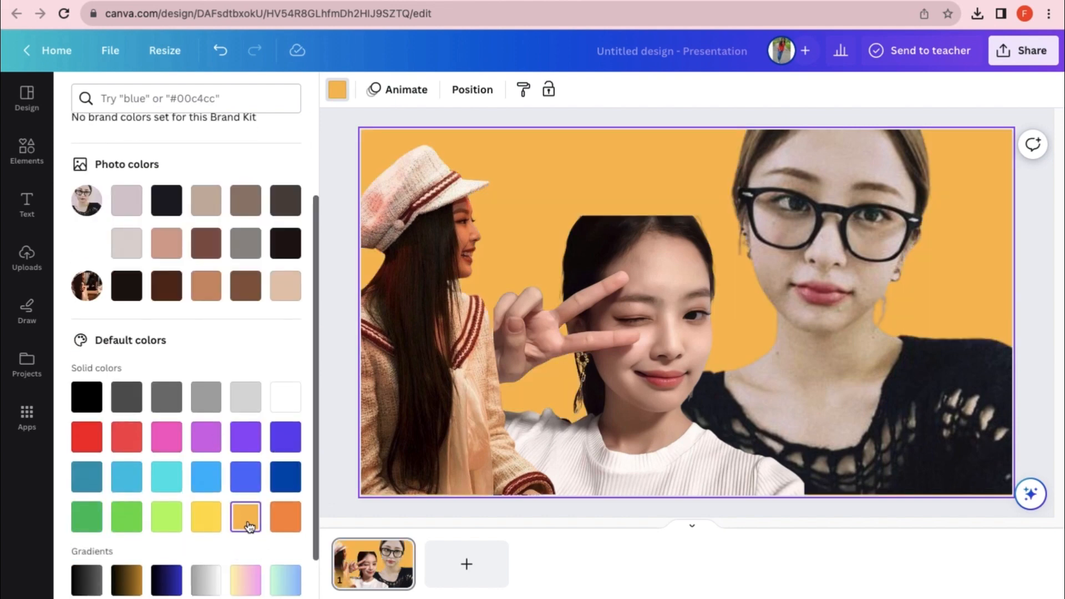
{"action": "left_click", "coordinate": [246, 577]}
{"action": "scroll", "coordinate": [258, 513], "scroll_direction": "down", "scroll_amount": 2}
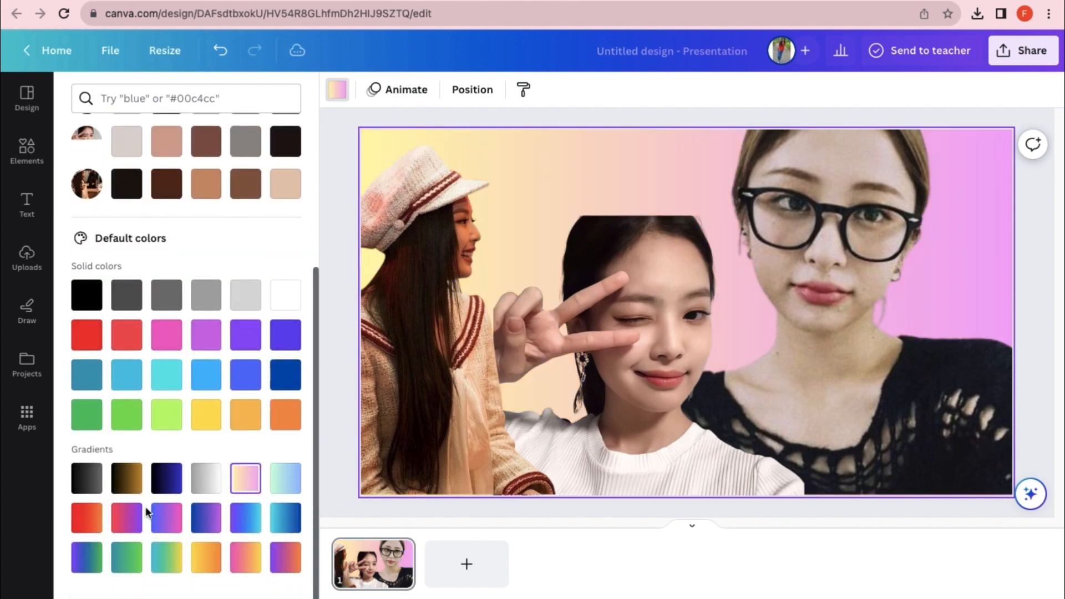
Try brown tones from the photo colours as the page background and replace them with the solid light orange default colour.
{"action": "left_click", "coordinate": [203, 189]}
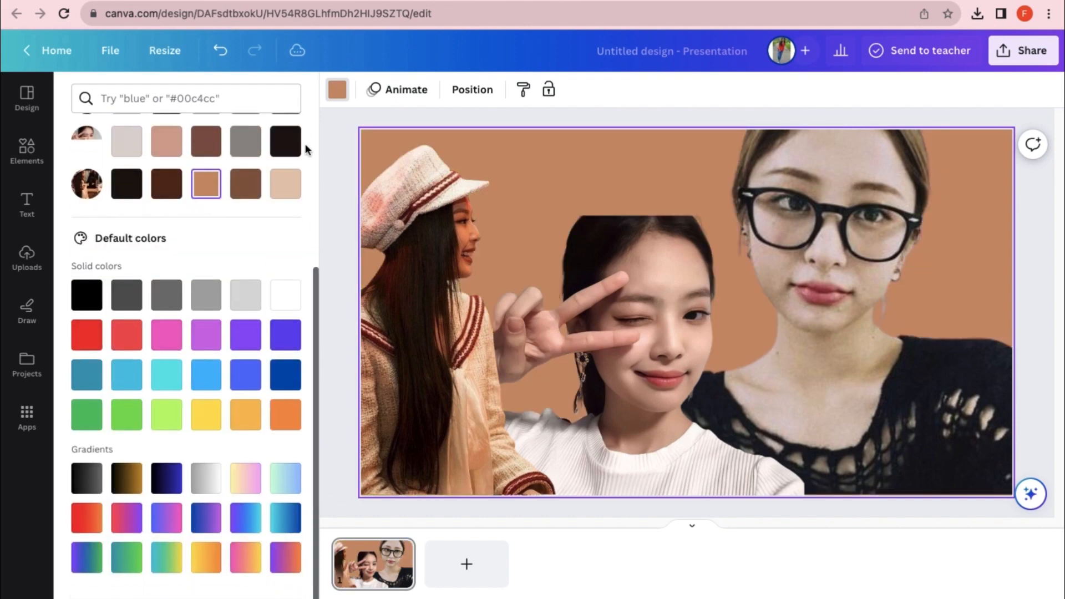
{"action": "left_click", "coordinate": [216, 151]}
{"action": "left_click", "coordinate": [246, 421]}
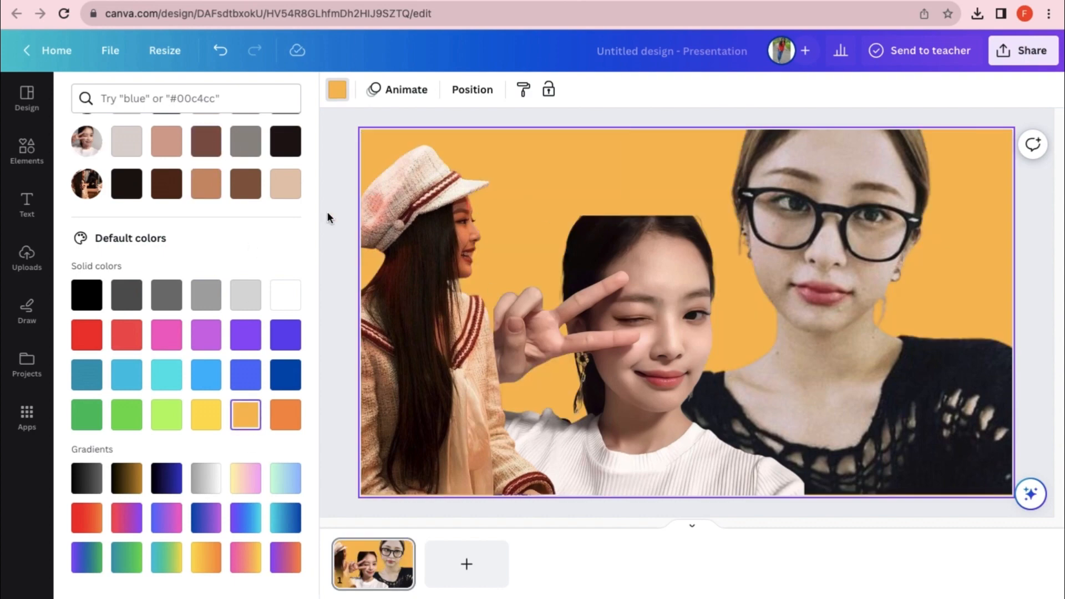
{"action": "left_click", "coordinate": [327, 216]}
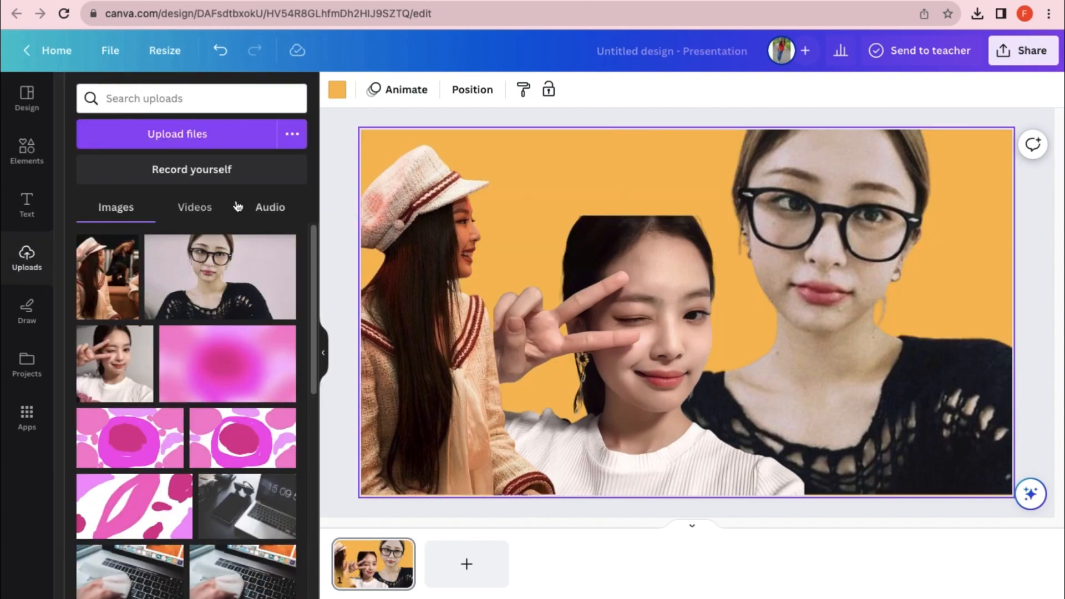
Bring up the design's download settings with PNG as the file type, and close them.
{"action": "scroll", "coordinate": [192, 388], "scroll_direction": "down", "scroll_amount": 5}
{"action": "scroll", "coordinate": [191, 388], "scroll_direction": "up", "scroll_amount": 5}
{"action": "left_click", "coordinate": [1022, 55]}
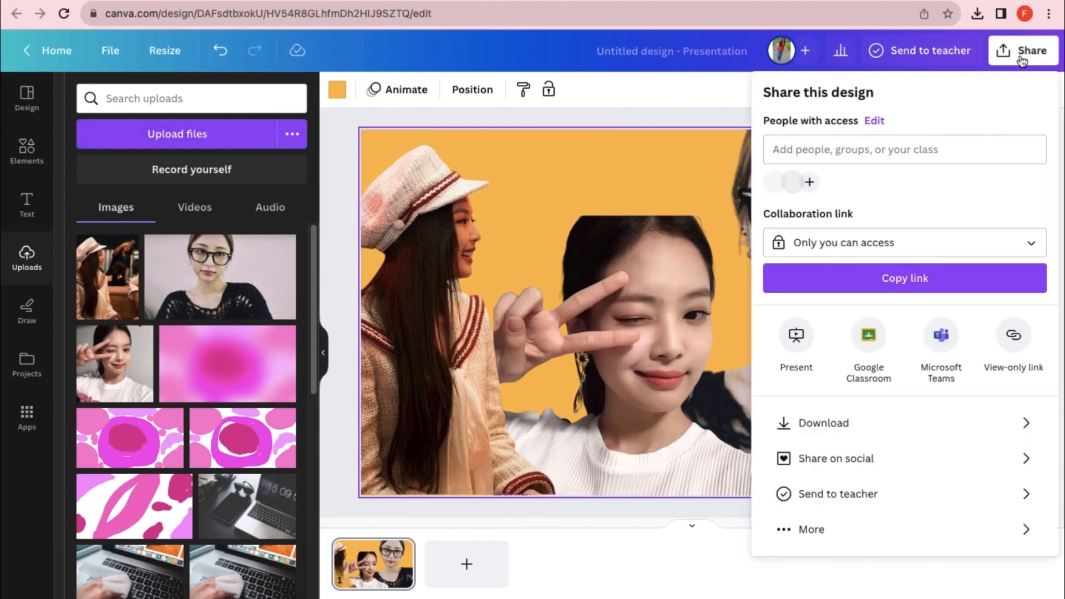
{"action": "left_click", "coordinate": [787, 422]}
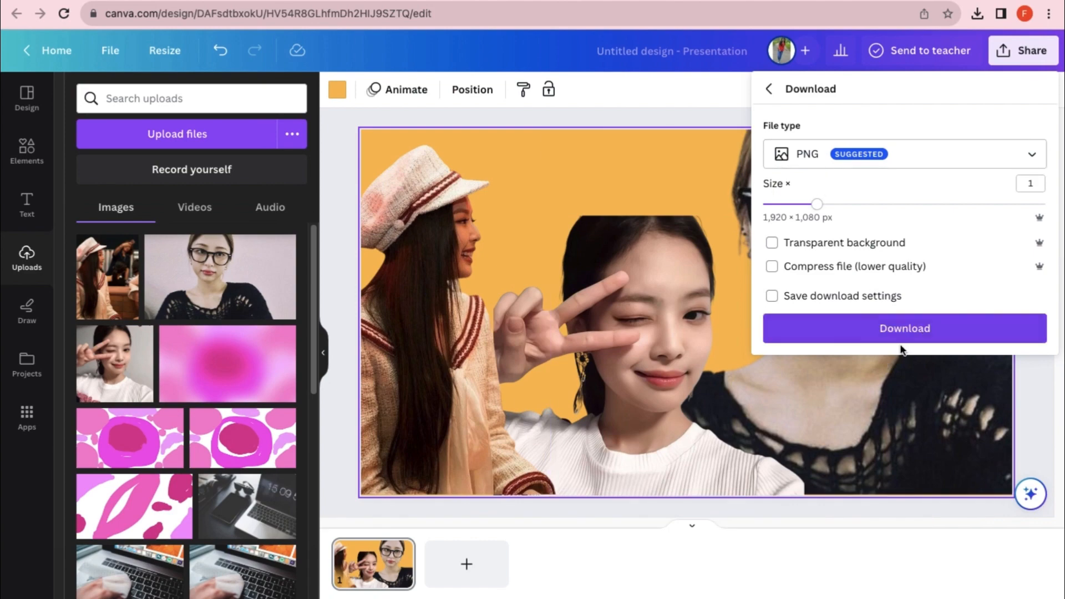
{"action": "left_click", "coordinate": [766, 156]}
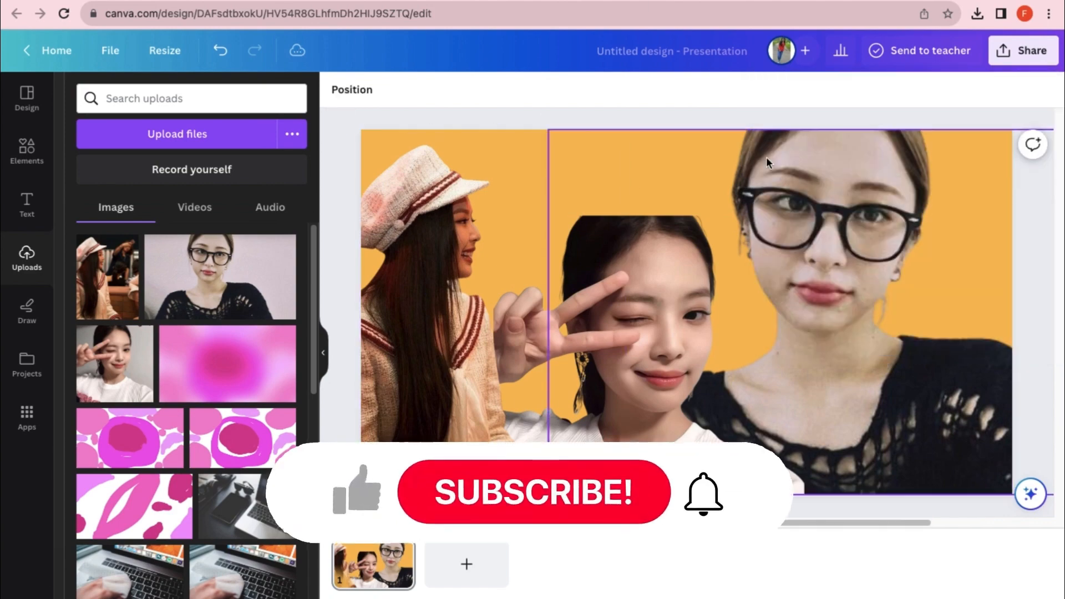